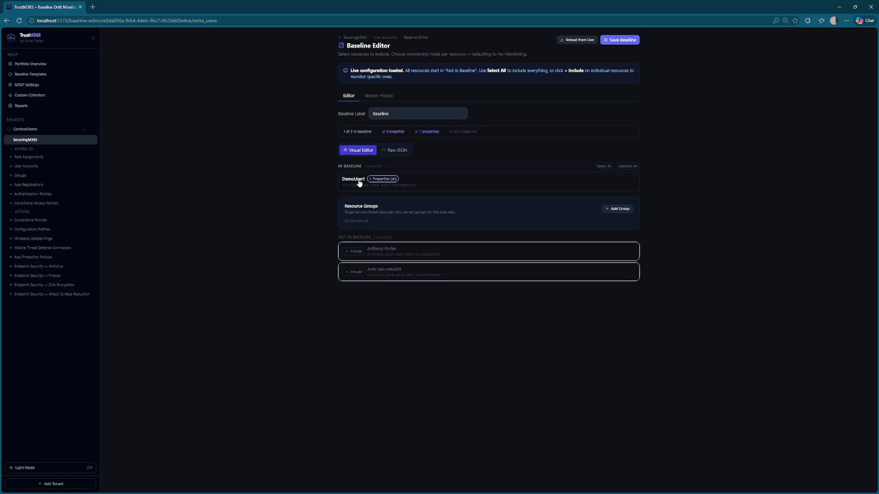
Set DemoUser1 to Properties monitoring and select Display Name, Job Title and Office Location as its monitored fields.
{"action": "left_click", "coordinate": [451, 187]}
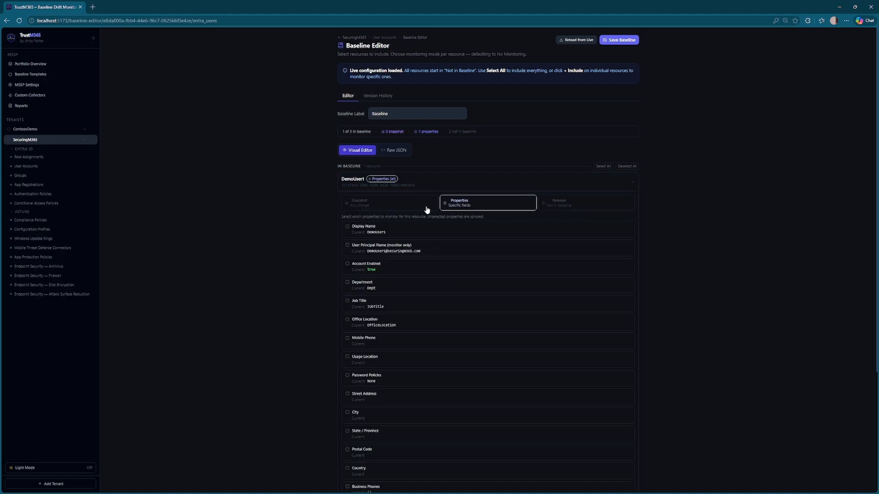
{"action": "left_click", "coordinate": [374, 207]}
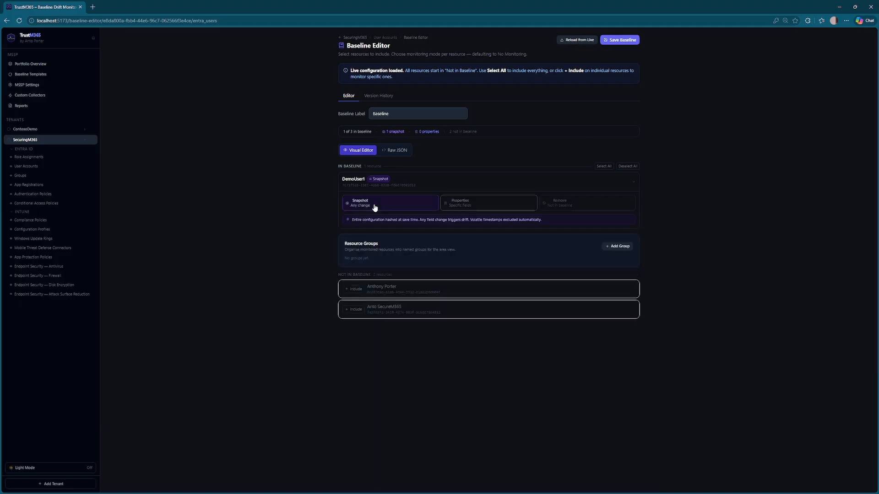
{"action": "left_click", "coordinate": [478, 206]}
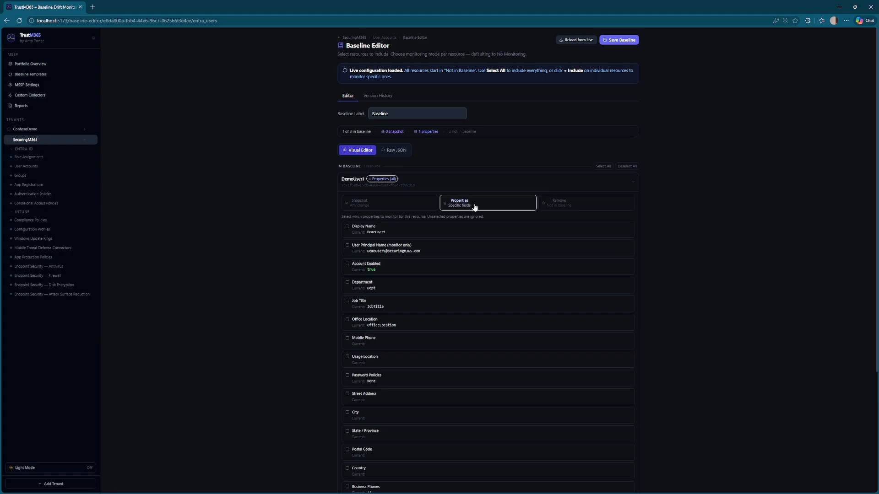
{"action": "left_click", "coordinate": [347, 228]}
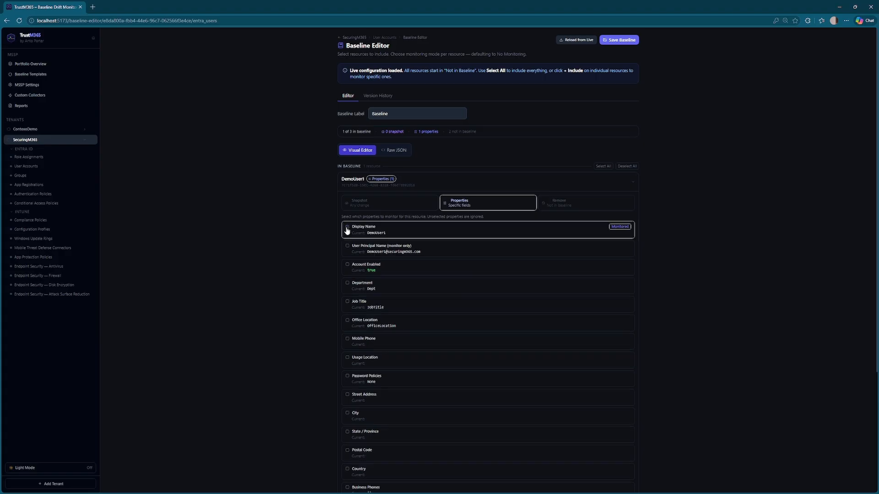
{"action": "left_click", "coordinate": [348, 302]}
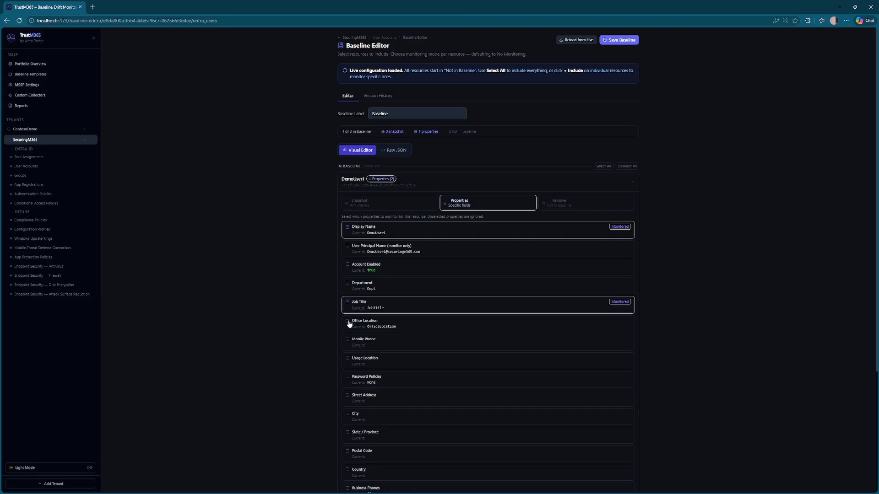
{"action": "left_click", "coordinate": [347, 322]}
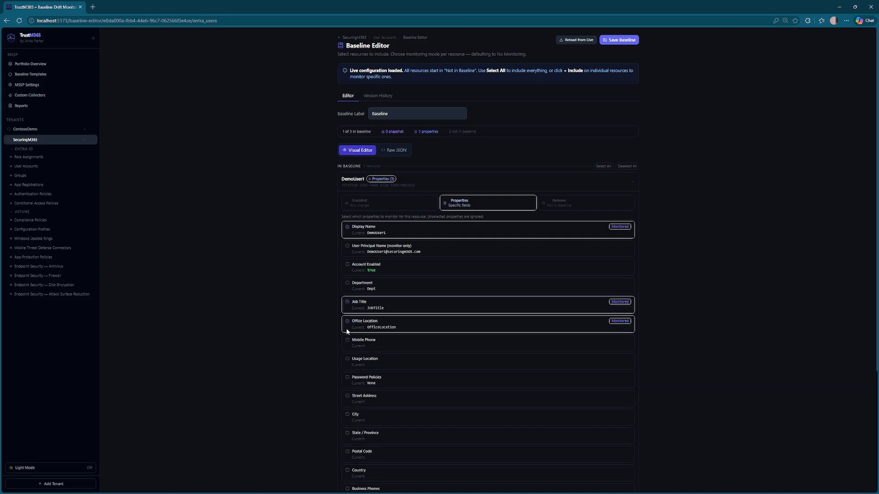
Set the baseline label to "Baseline-User".
{"action": "left_click", "coordinate": [438, 118]}
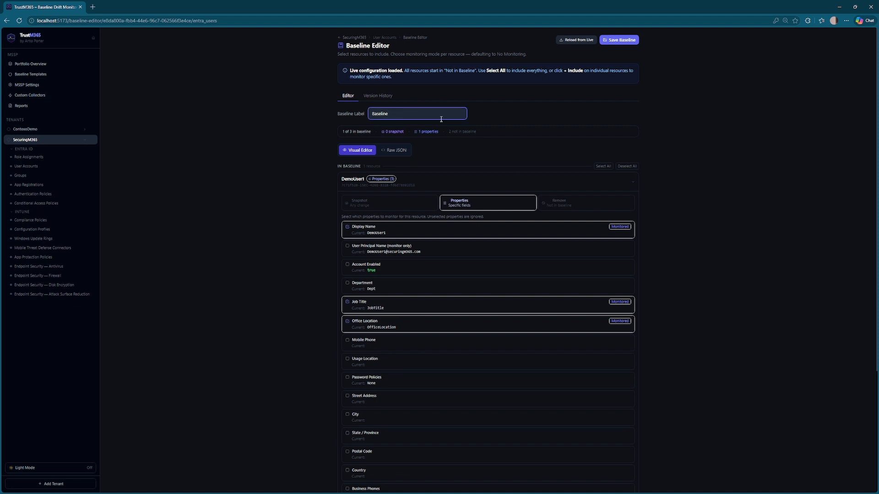
{"action": "type", "text": "Baseline-User"}
{"action": "left_click", "coordinate": [683, 190]}
Add a resource group named "Users" and assign DemoUser1 to it.
{"action": "scroll", "coordinate": [681, 219], "scroll_direction": "down", "scroll_amount": 3}
{"action": "scroll", "coordinate": [680, 283], "scroll_direction": "up", "scroll_amount": 3}
{"action": "scroll", "coordinate": [679, 353], "scroll_direction": "down", "scroll_amount": 4}
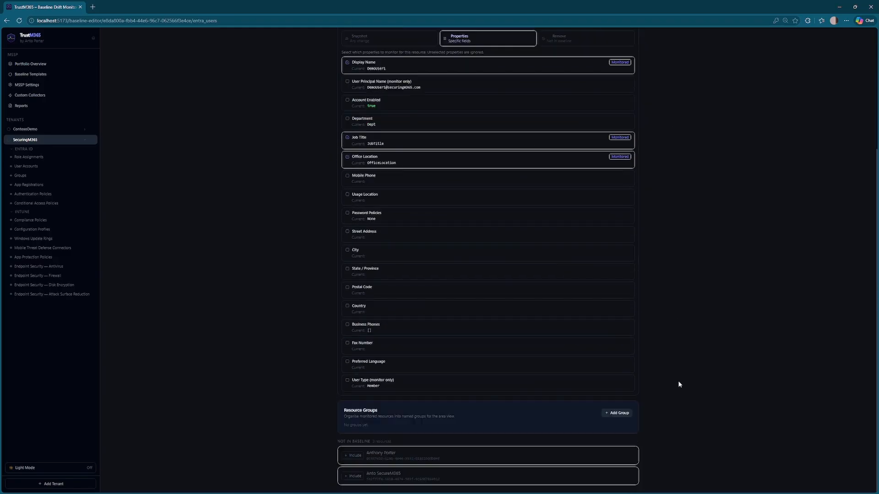
{"action": "left_click", "coordinate": [612, 417]}
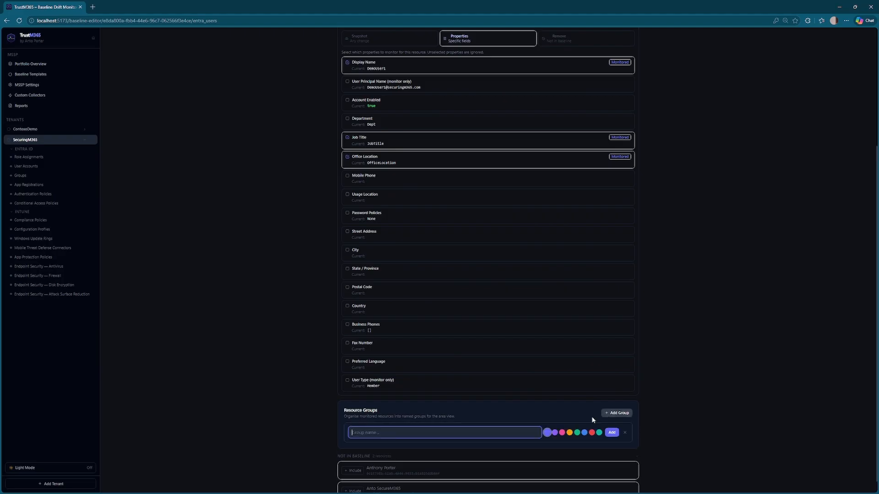
{"action": "type", "text": "Users"}
{"action": "key", "text": "Return"}
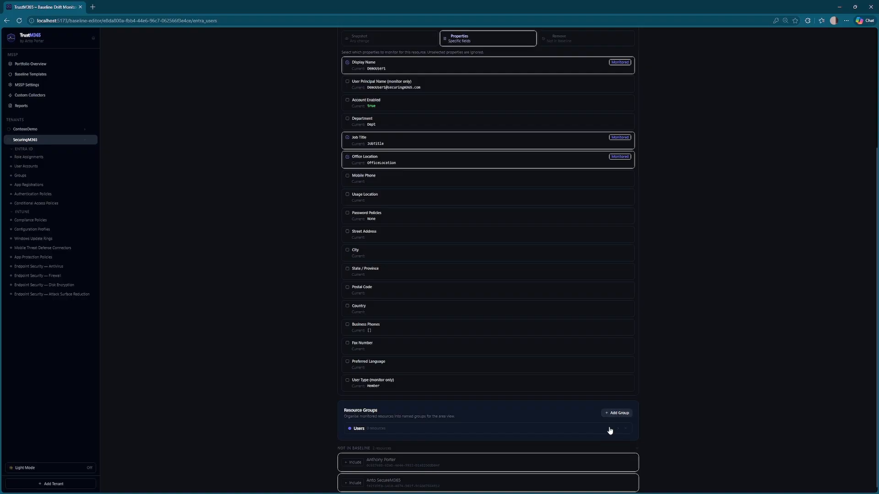
{"action": "left_click", "coordinate": [619, 431]}
{"action": "left_click", "coordinate": [351, 441]}
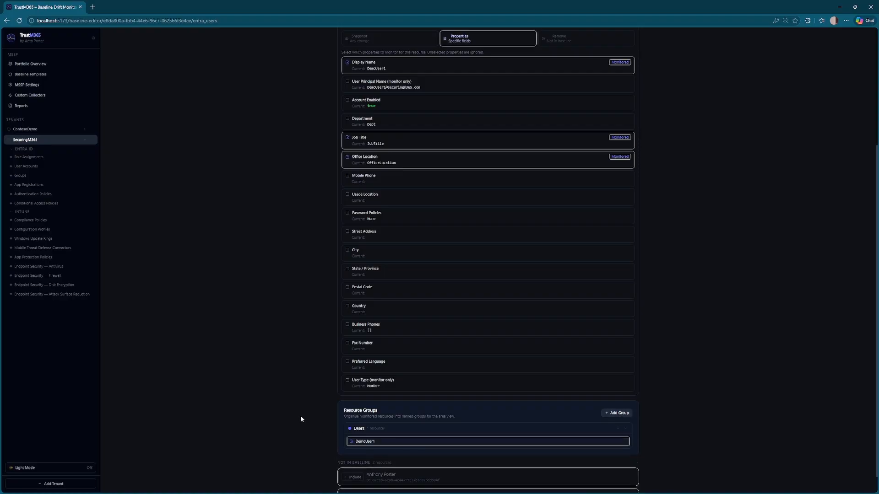
{"action": "scroll", "coordinate": [306, 389], "scroll_direction": "down", "scroll_amount": 1}
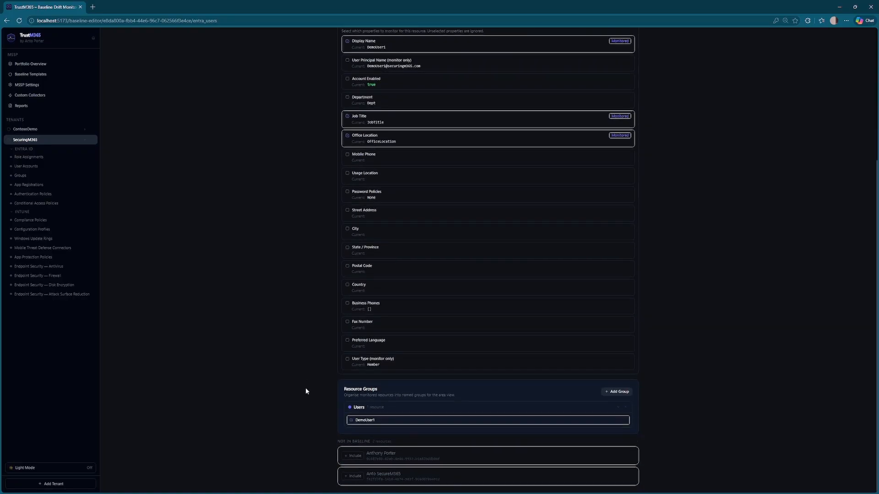
Save the baseline and pull live data for User Accounts.
{"action": "scroll", "coordinate": [293, 299], "scroll_direction": "up", "scroll_amount": 4}
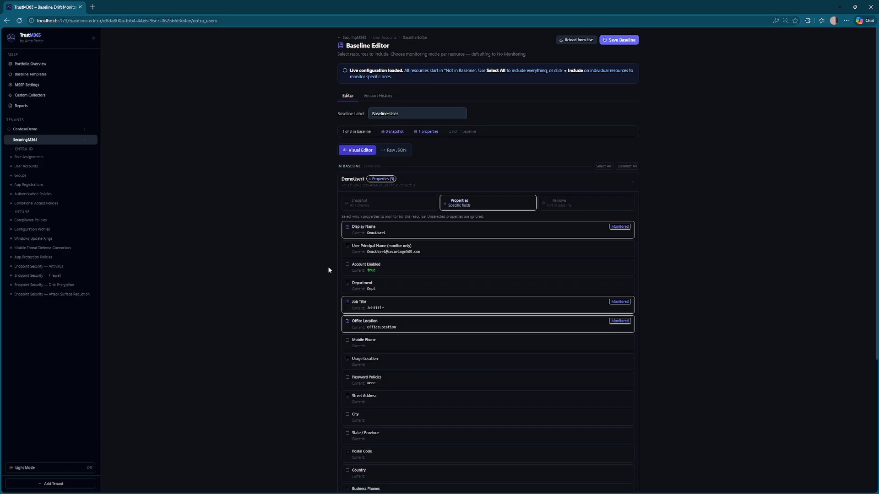
{"action": "left_click", "coordinate": [621, 41]}
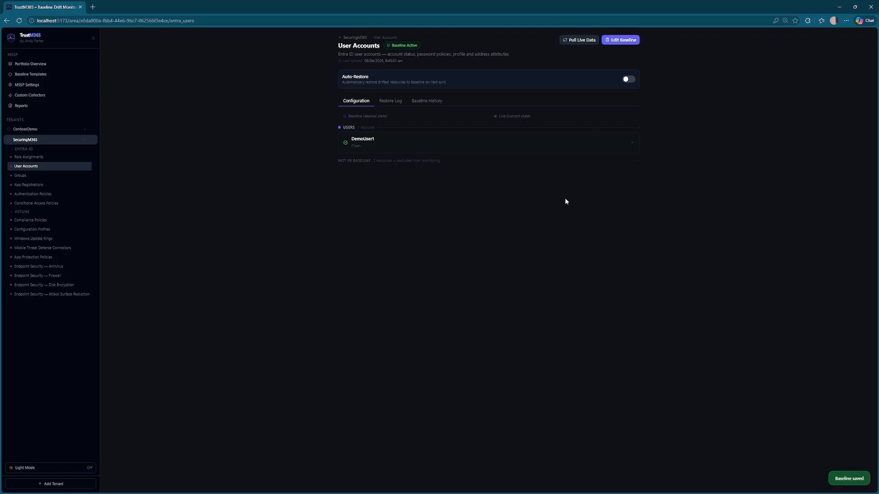
{"action": "left_click", "coordinate": [578, 41]}
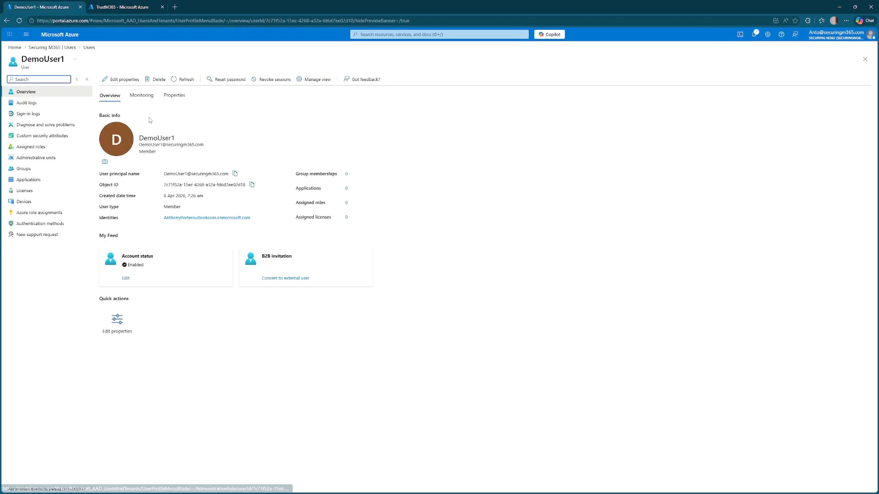
In the Azure portal, edit DemoUser1's identity properties and set the display name to "Demo Broken1".
{"action": "left_click", "coordinate": [127, 84]}
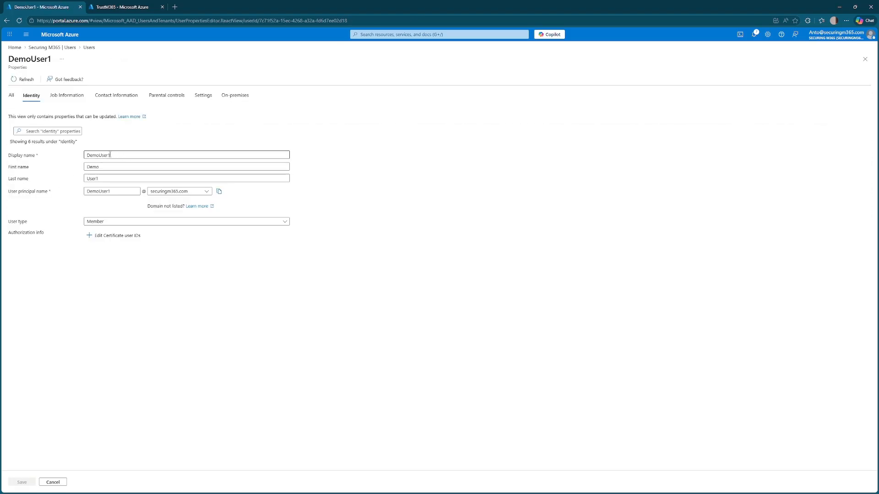
{"action": "left_click_drag", "start_coordinate": [110, 154], "coordinate": [47, 155]}
{"action": "type", "text": "Demo Broken"}
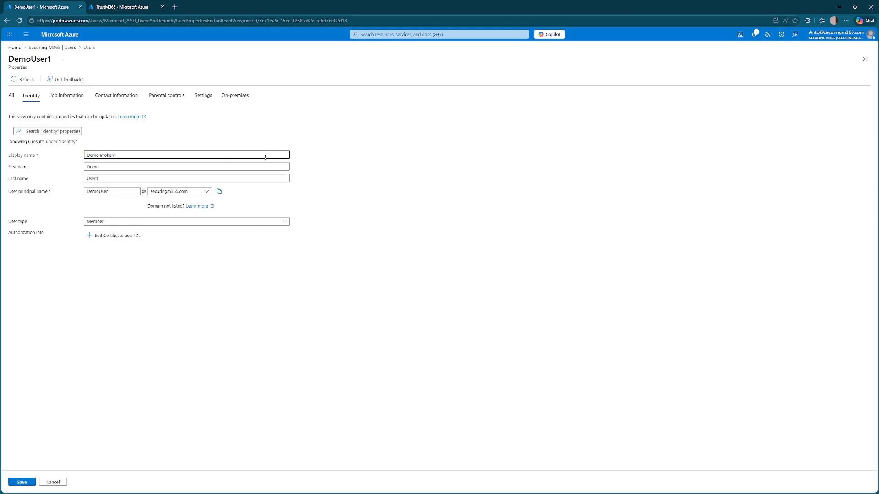
{"action": "type", "text": "1"}
Set the user's job title to "Not a Job" and save the property changes.
{"action": "left_click", "coordinate": [76, 98]}
{"action": "left_click_drag", "start_coordinate": [119, 158], "coordinate": [70, 158]}
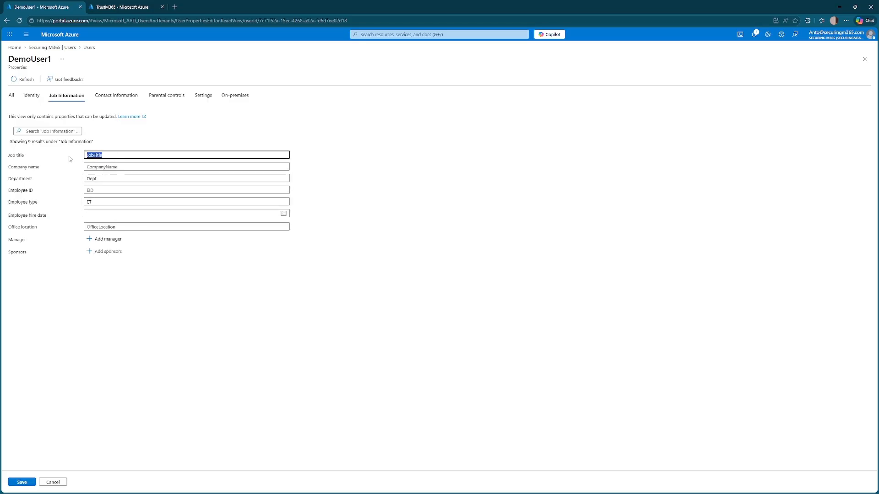
{"action": "key", "text": "BackSpace"}
{"action": "type", "text": "Not a Job"}
{"action": "key", "text": "Tab"}
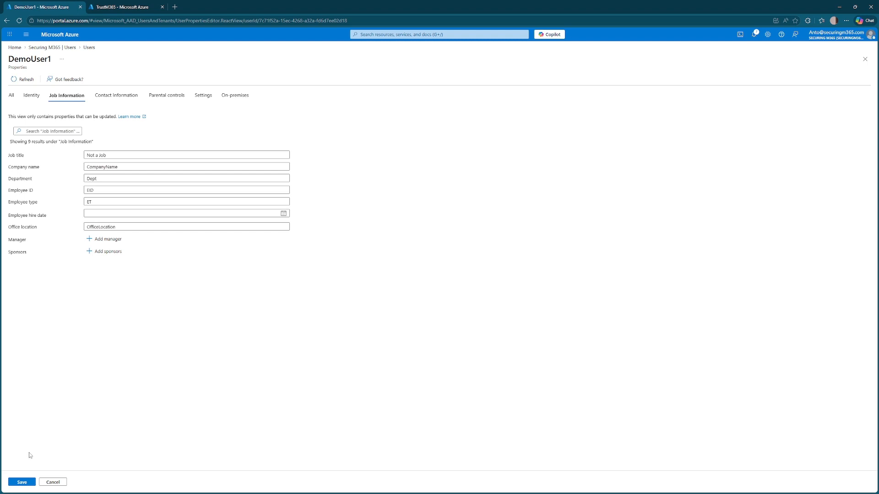
{"action": "left_click", "coordinate": [18, 483]}
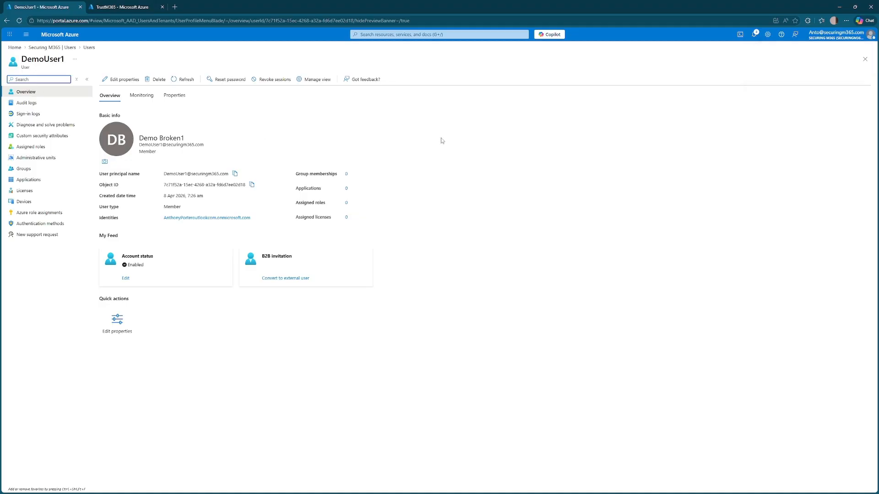
Switch to TrustM365, pull live data for User Accounts and fix only the drifted Job Title of the user.
{"action": "left_click", "coordinate": [840, 7]}
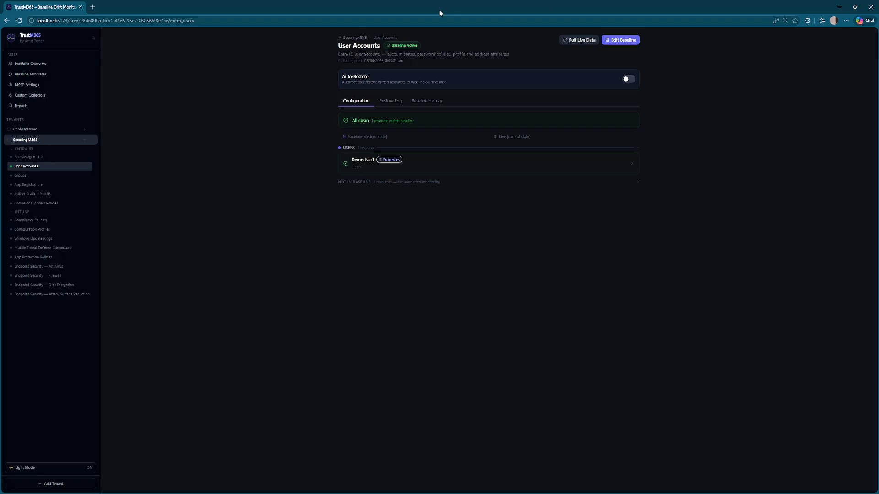
{"action": "left_click", "coordinate": [579, 44]}
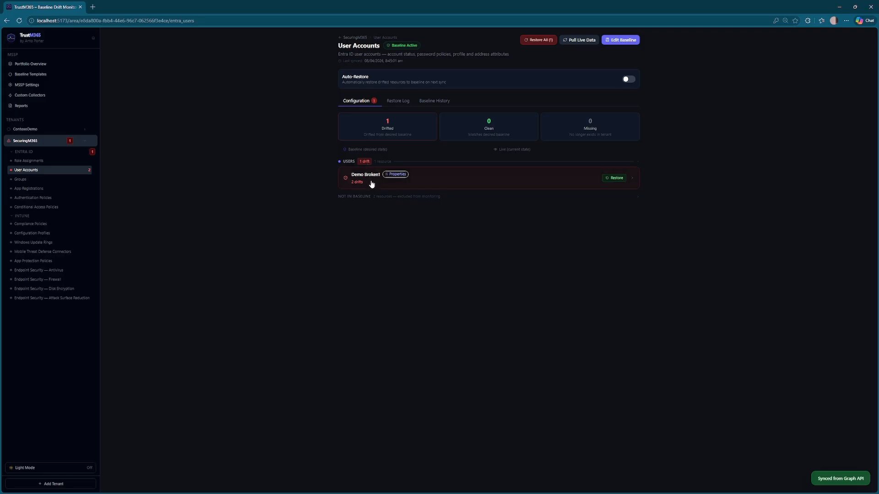
{"action": "left_click", "coordinate": [457, 182]}
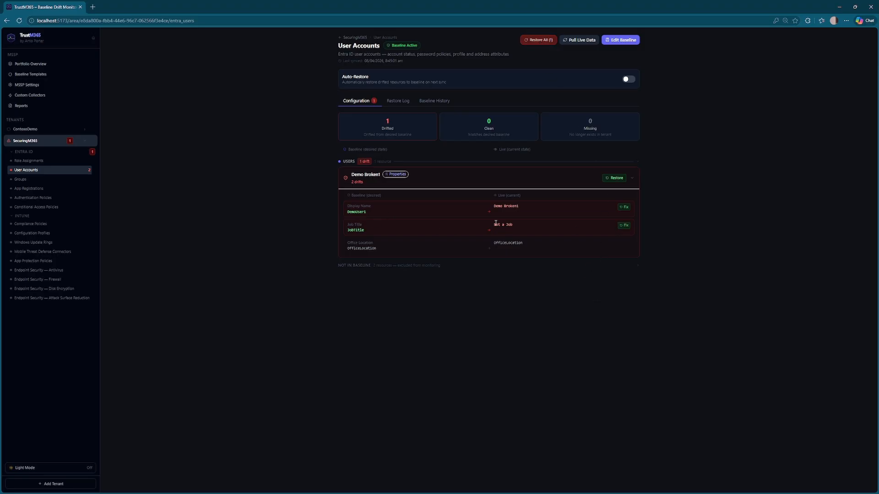
{"action": "left_click", "coordinate": [624, 225]}
Switch to the Azure portal, refresh the user and check the job title and display name in the properties.
{"action": "key", "text": "alt+Tab"}
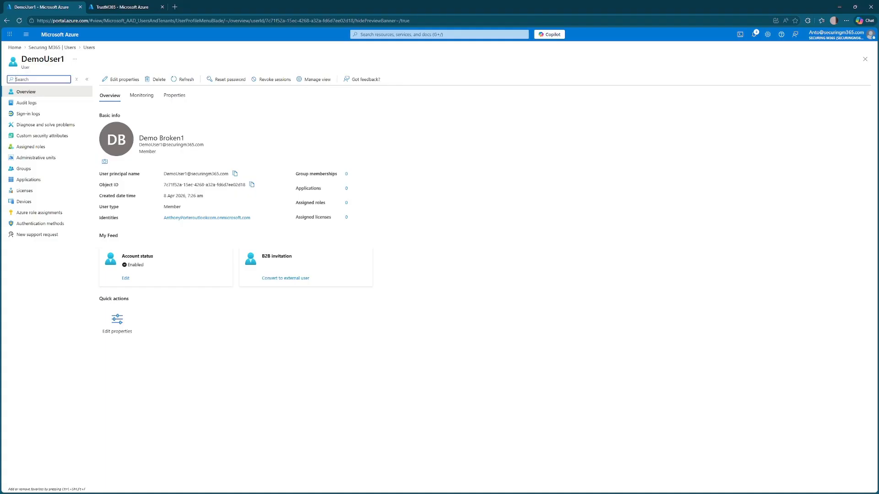
{"action": "left_click", "coordinate": [183, 81]}
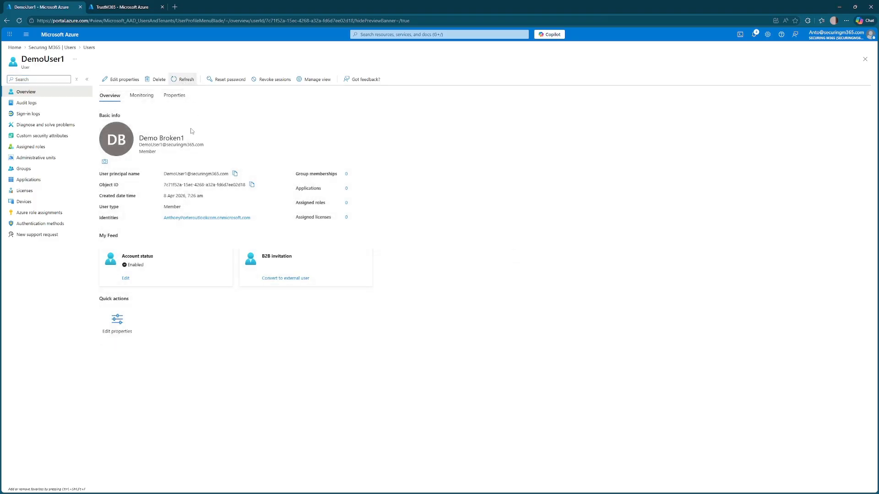
{"action": "left_click", "coordinate": [177, 99]}
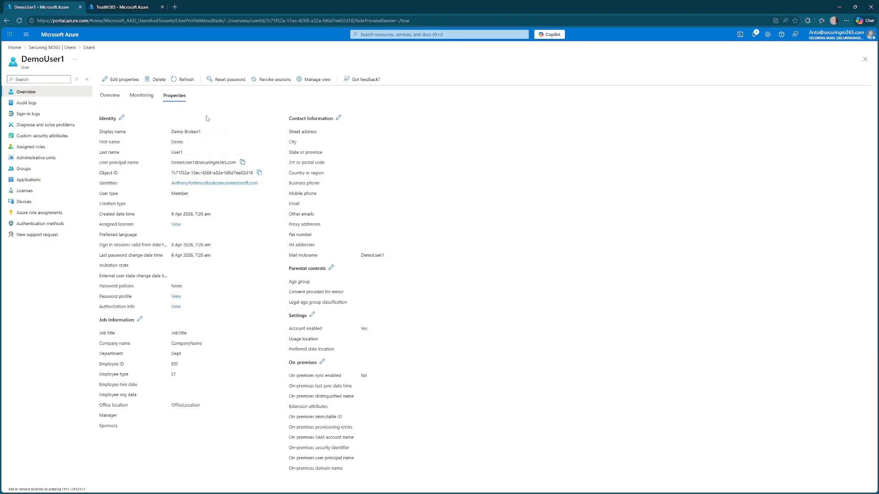
{"action": "left_click_drag", "start_coordinate": [188, 332], "coordinate": [169, 337]}
{"action": "left_click", "coordinate": [190, 339]}
{"action": "left_click_drag", "start_coordinate": [170, 133], "coordinate": [205, 139]}
{"action": "left_click", "coordinate": [197, 130]}
Return to TrustM365, pull live data again and restore the drifted user to the baseline.
{"action": "left_click", "coordinate": [839, 8]}
{"action": "left_click", "coordinate": [573, 40]}
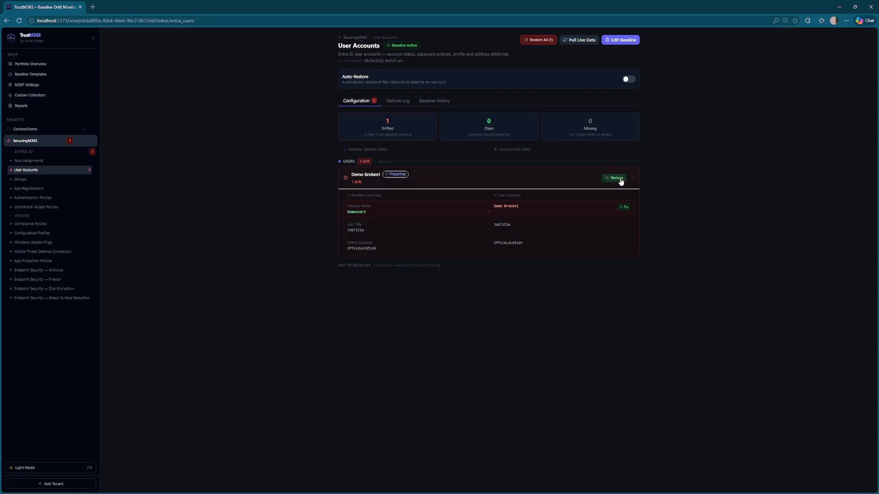
{"action": "left_click", "coordinate": [618, 179]}
Switch to the Azure portal, refresh the user and check the display name in the overview.
{"action": "key", "text": "alt+Tab"}
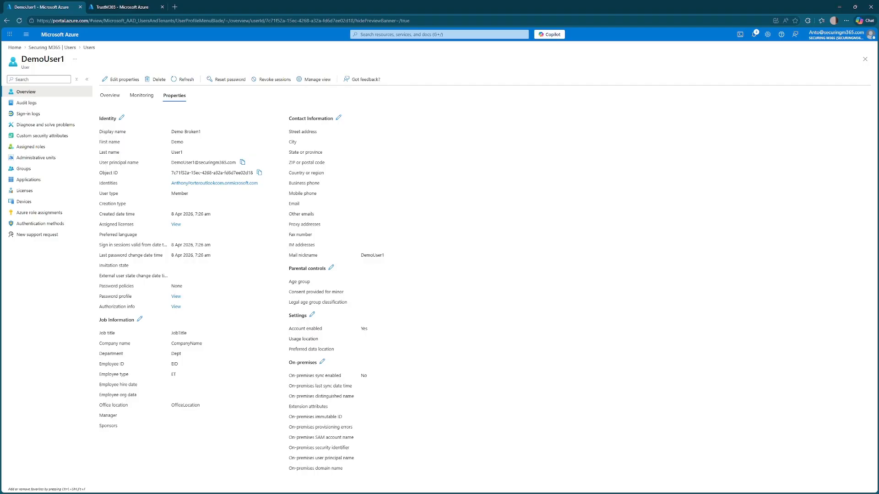
{"action": "left_click", "coordinate": [185, 80]}
{"action": "left_click", "coordinate": [110, 95]}
{"action": "left_click_drag", "start_coordinate": [139, 138], "coordinate": [181, 138]}
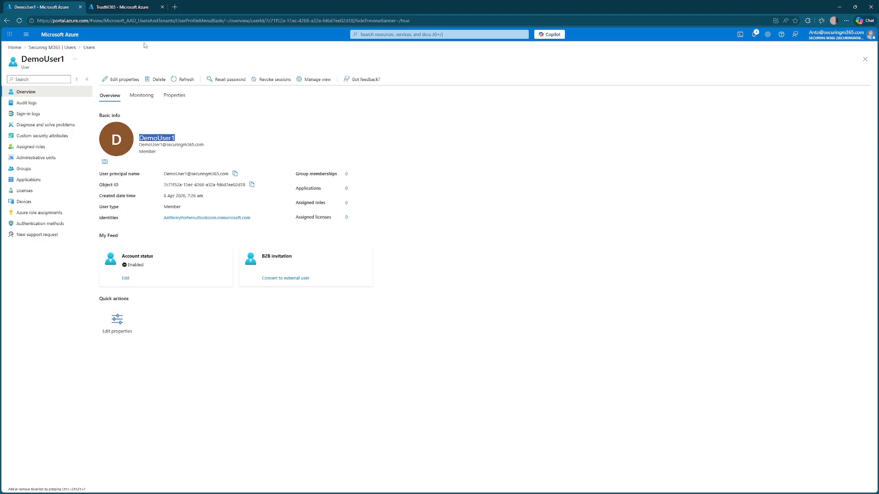